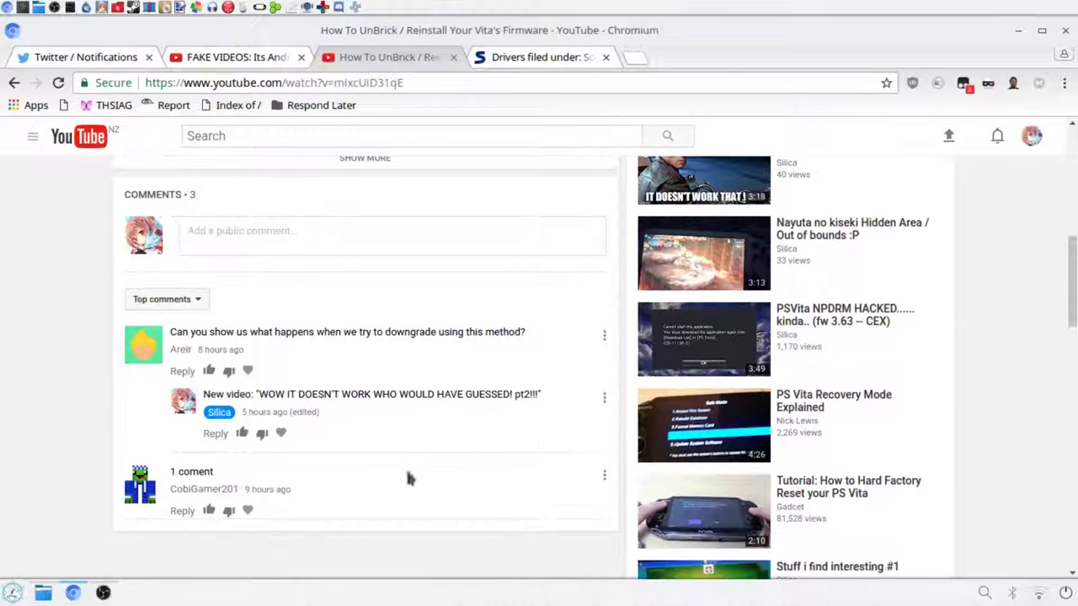
Review the YouTube comment asking what happens when this method is used to downgrade, along with the video's description
drag(191, 327, 538, 334)
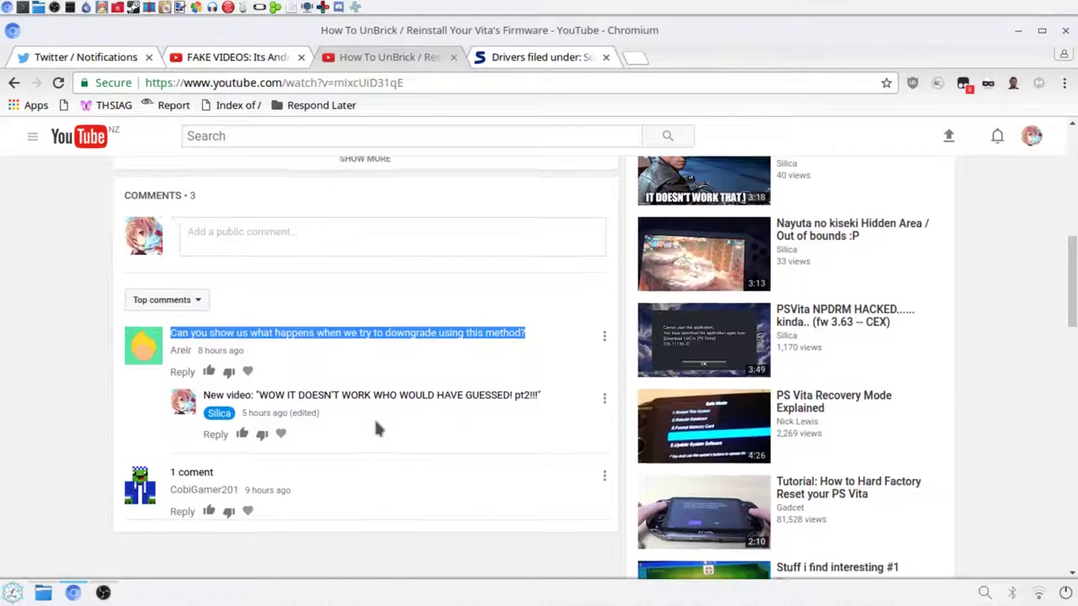
scroll(374, 425, up, 3)
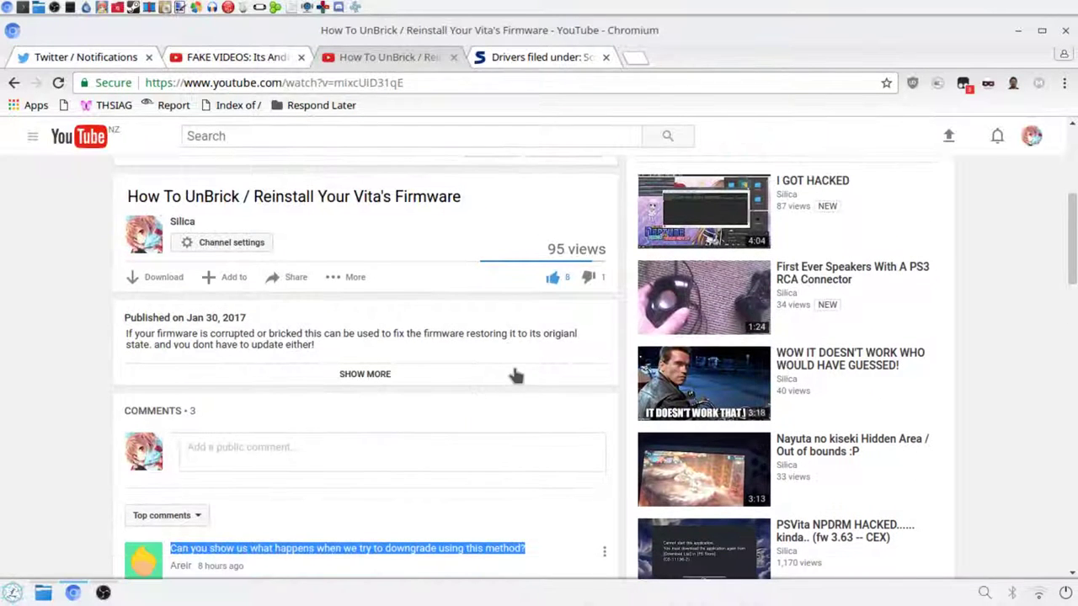
click(461, 463)
scroll(461, 464, down, 2)
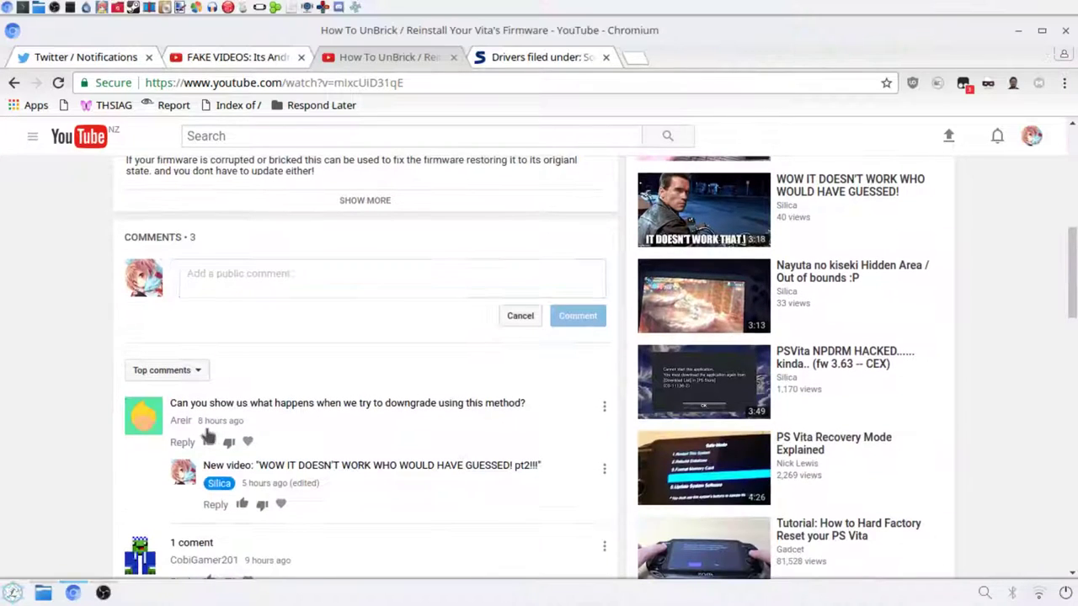
triple_click(238, 395)
click(497, 392)
Open the Sony PlayStation Vita Firmware 3.18 page from Softpedia's list of Sony PS Vita firmware
click(523, 57)
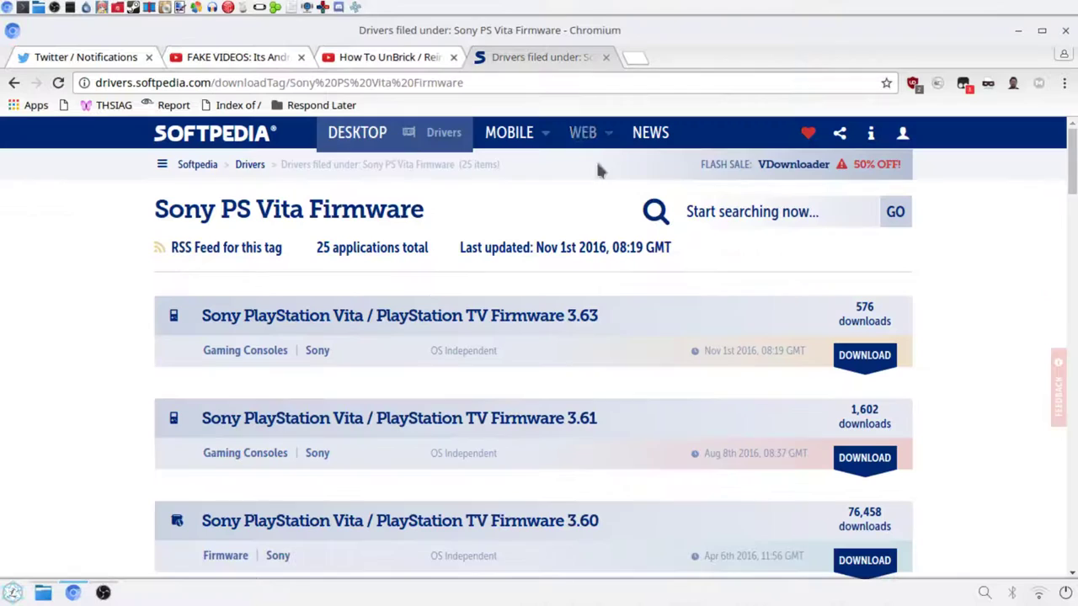
scroll(657, 366, down, 3)
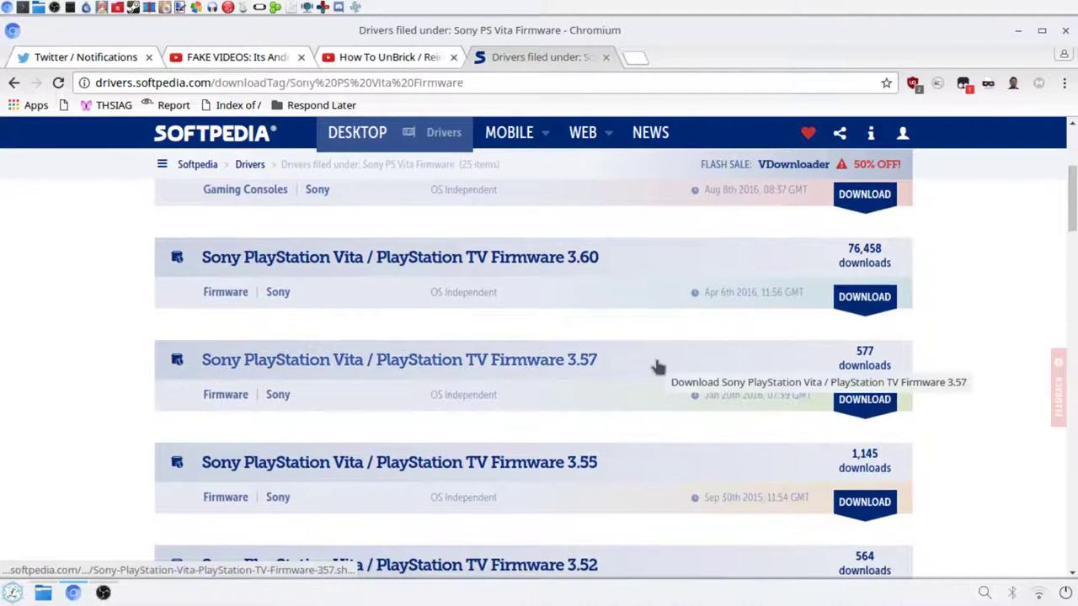
scroll(658, 367, down, 6)
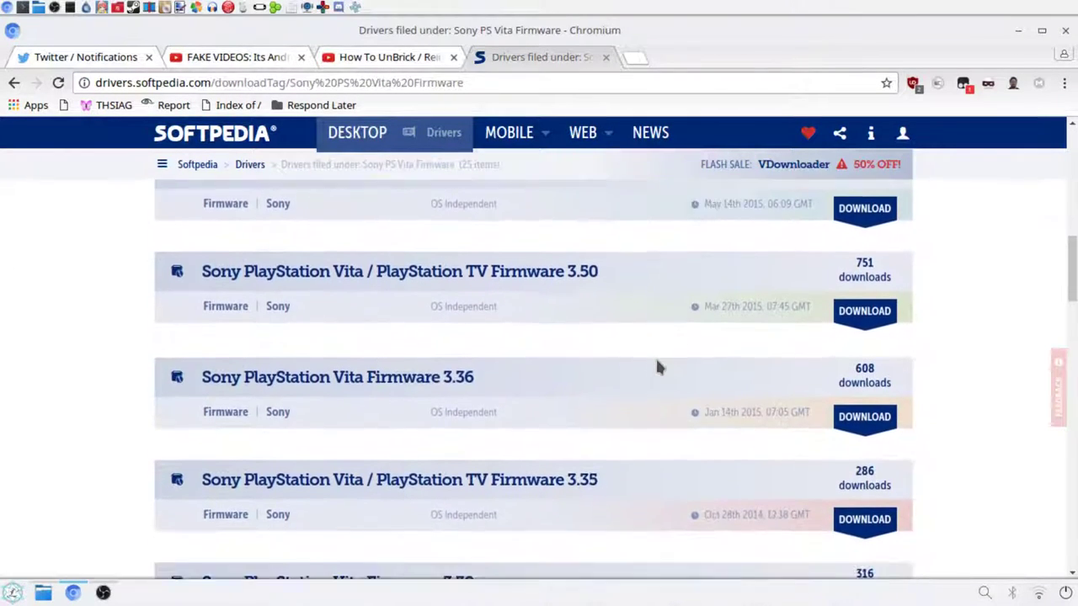
scroll(658, 367, down, 4)
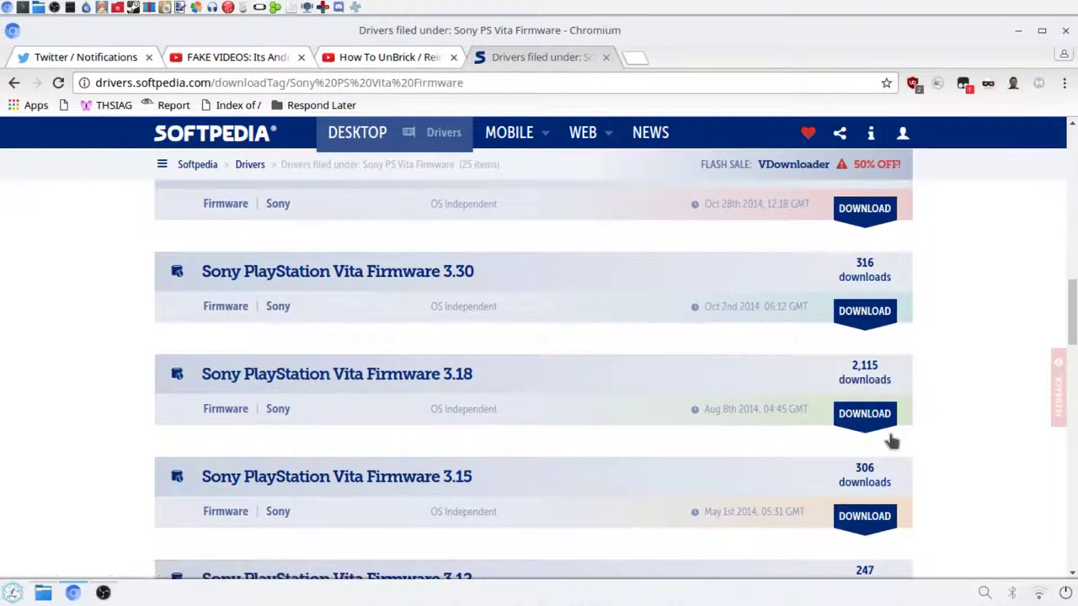
click(865, 419)
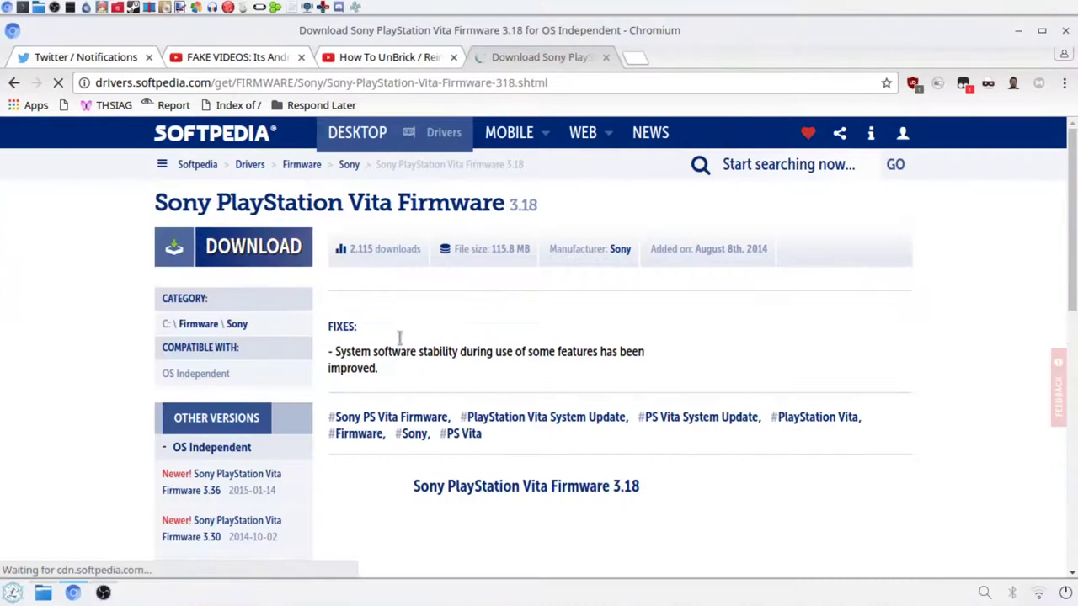
Download PSVUPDAT.PUP for firmware 3.18 through Softpedia Secure Download (US) and keep the flagged file
click(269, 262)
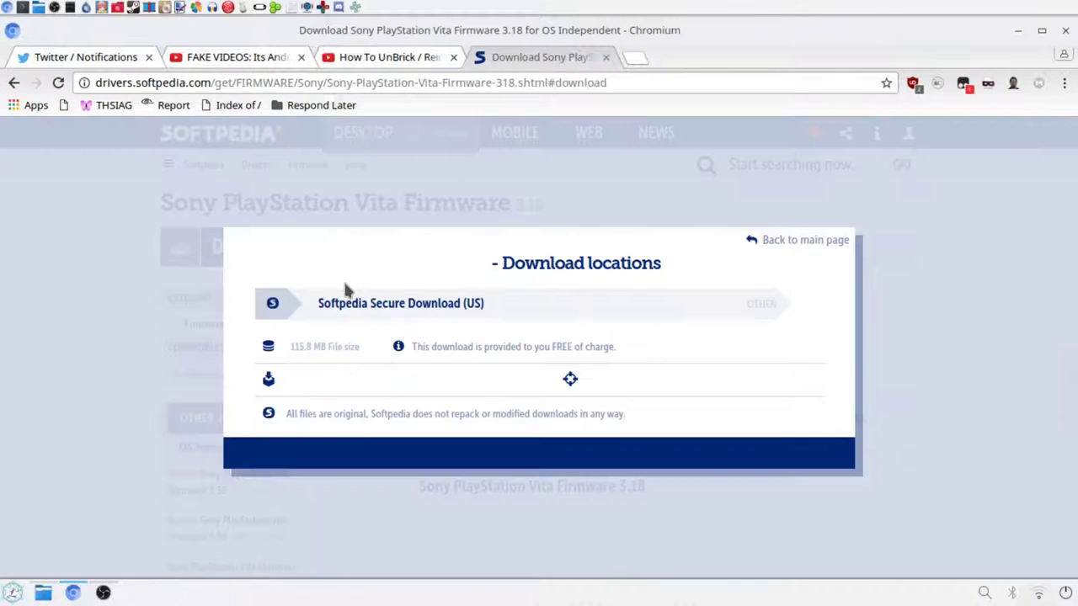
click(362, 296)
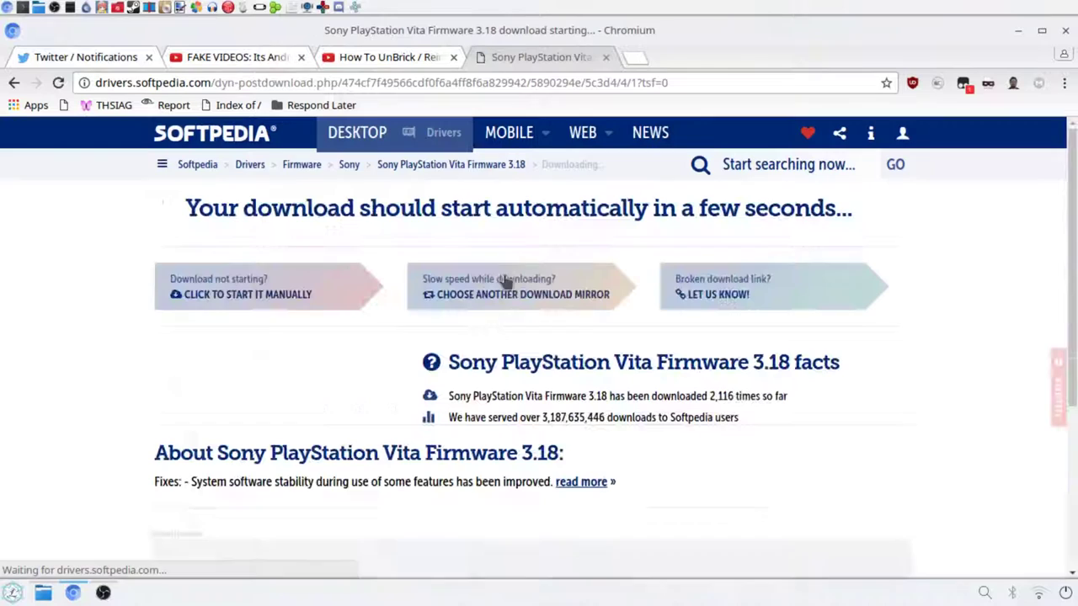
click(238, 300)
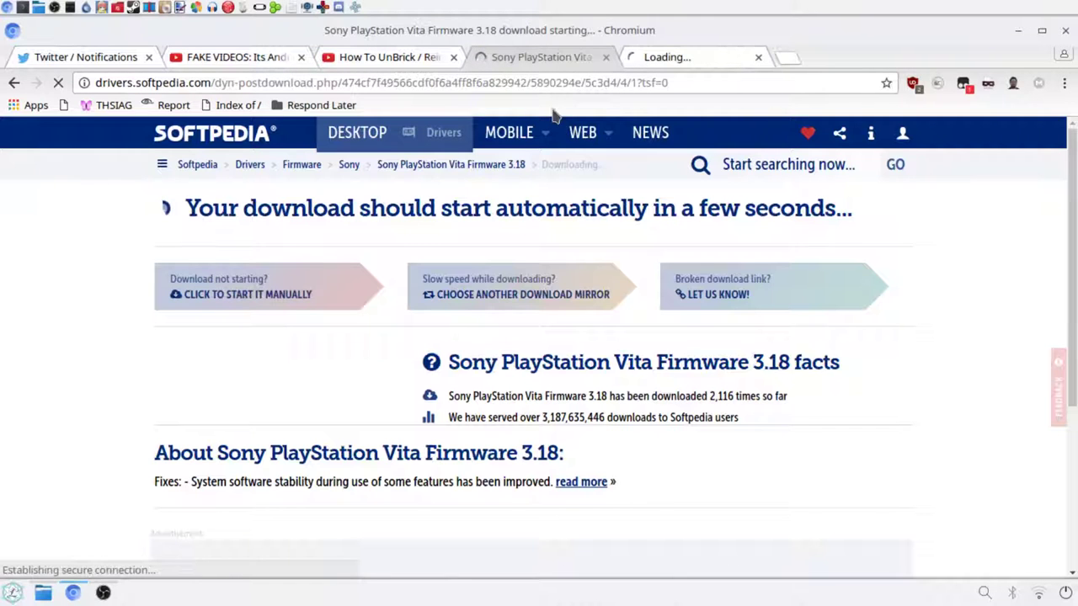
click(606, 57)
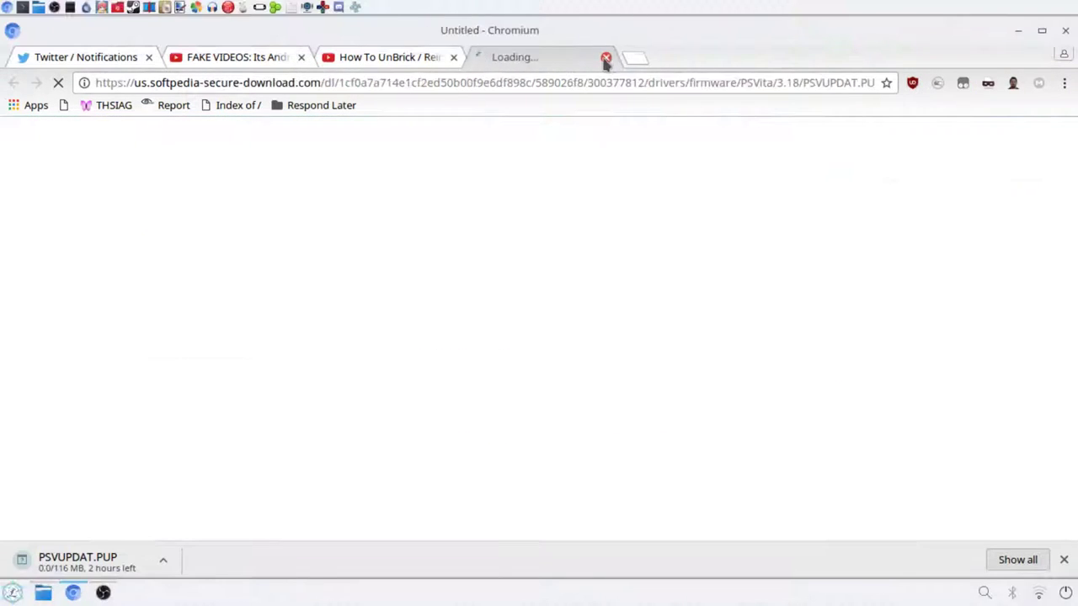
click(604, 57)
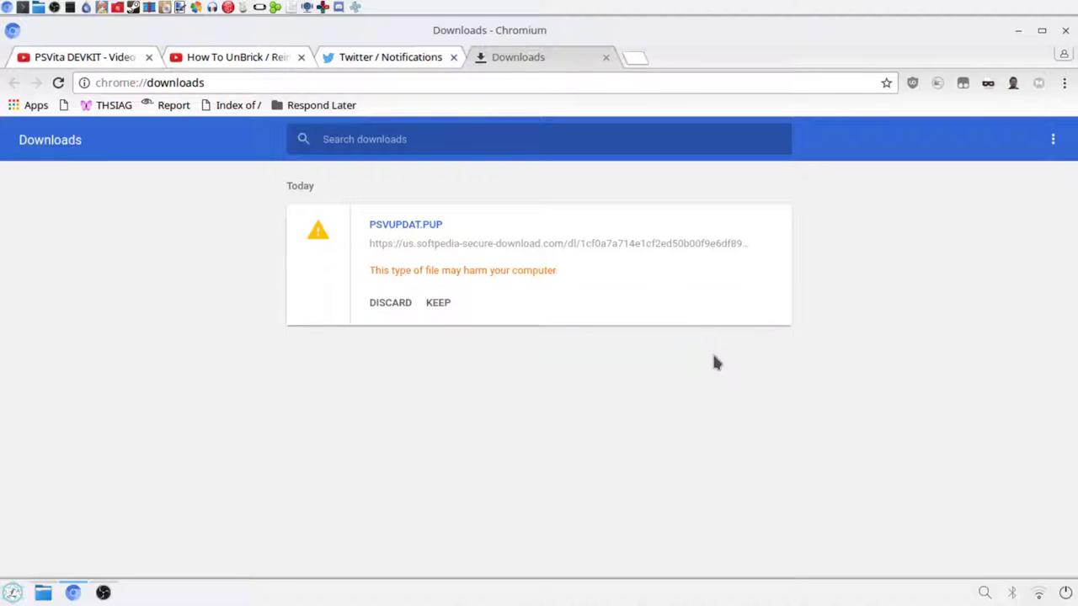
click(437, 303)
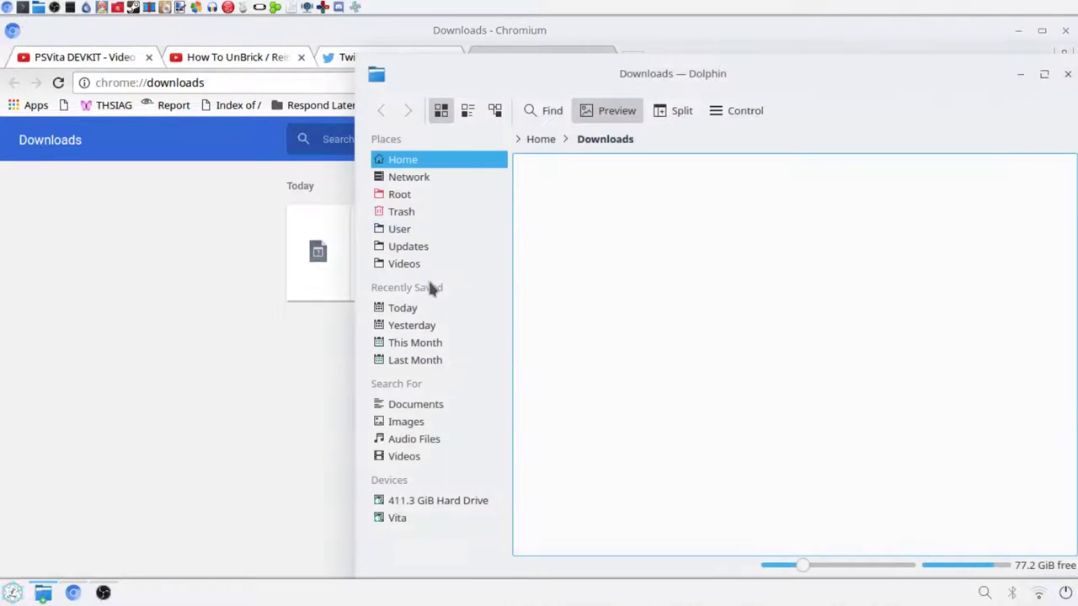
Move PSVUPDAT.PUP from the Downloads folder into the Updates folder inside Backups on the Vita drive
text(ps)
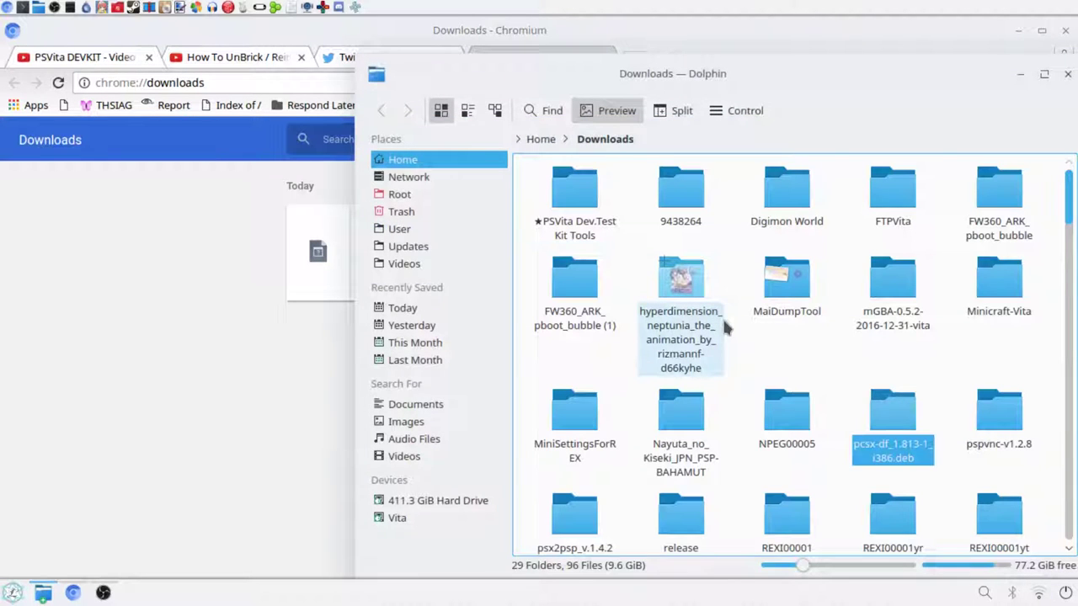
key(p)
key(p)
key(p)
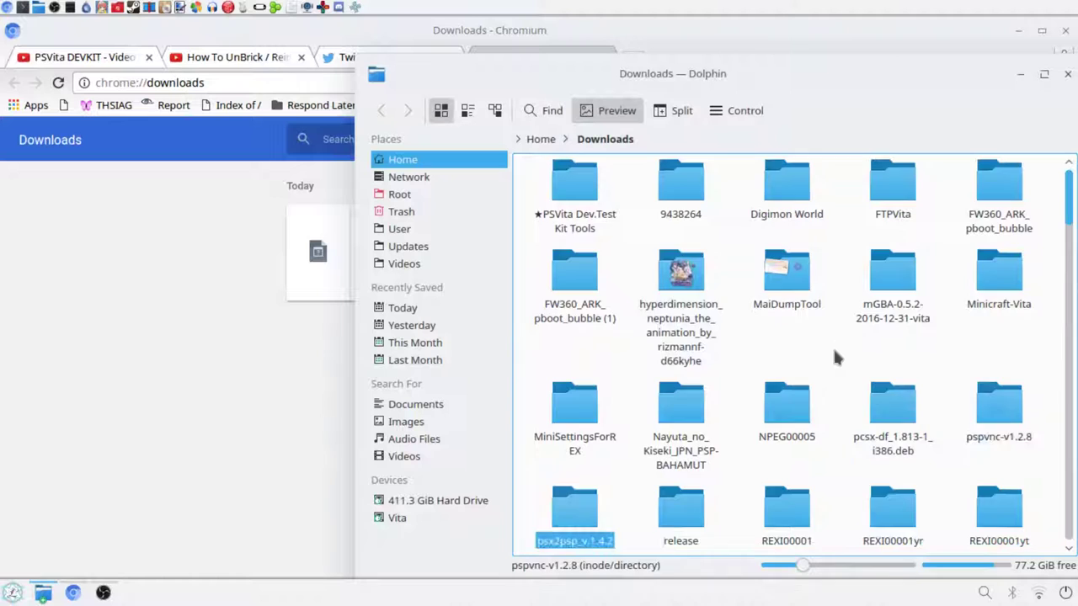
key(p)
key(p)
key(p)
key(p)
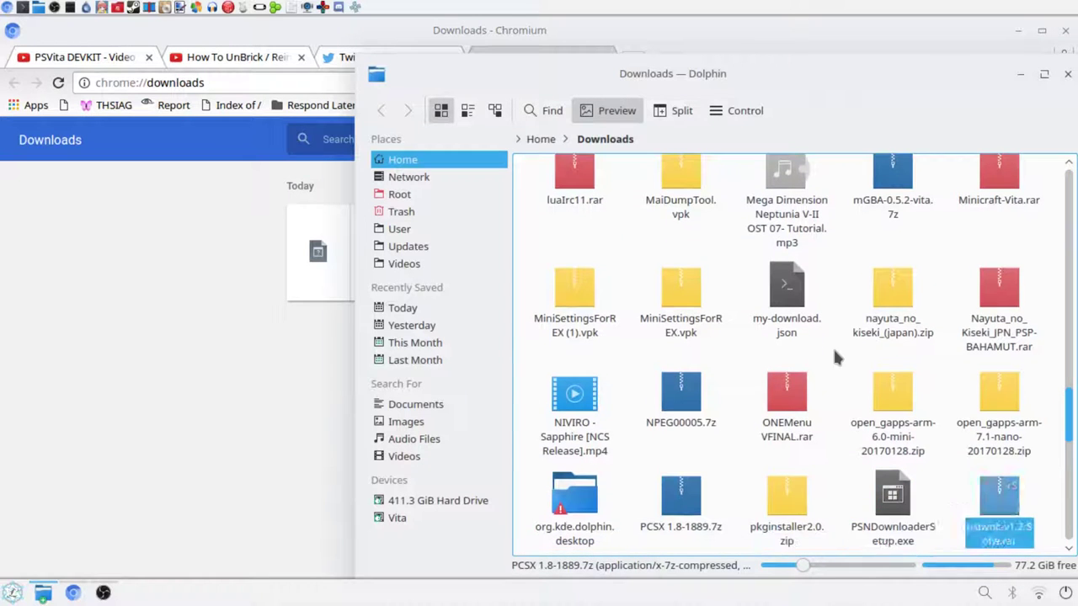
click(574, 501)
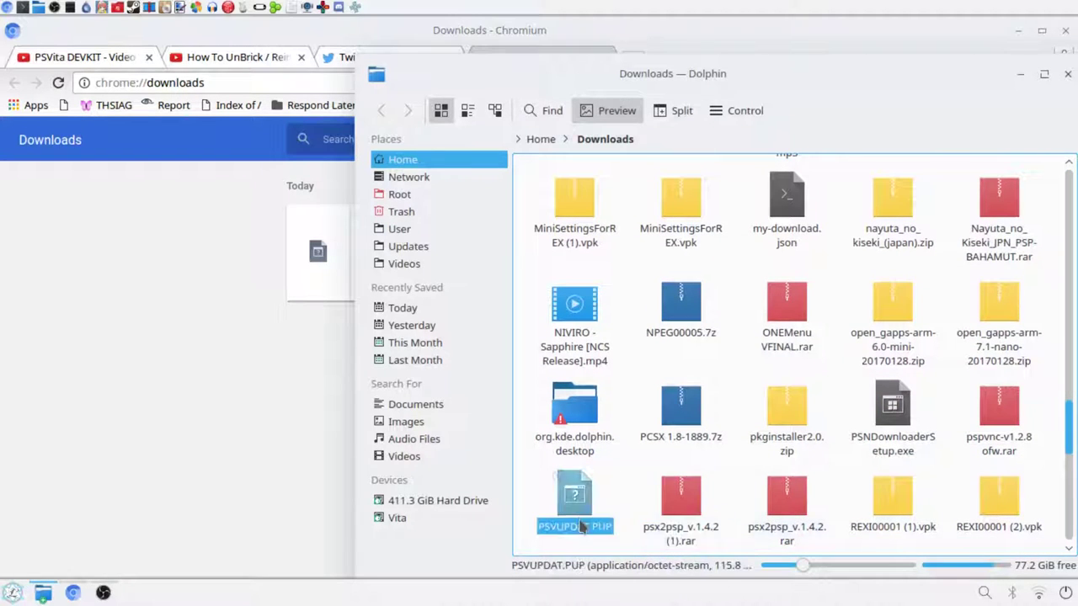
click(397, 518)
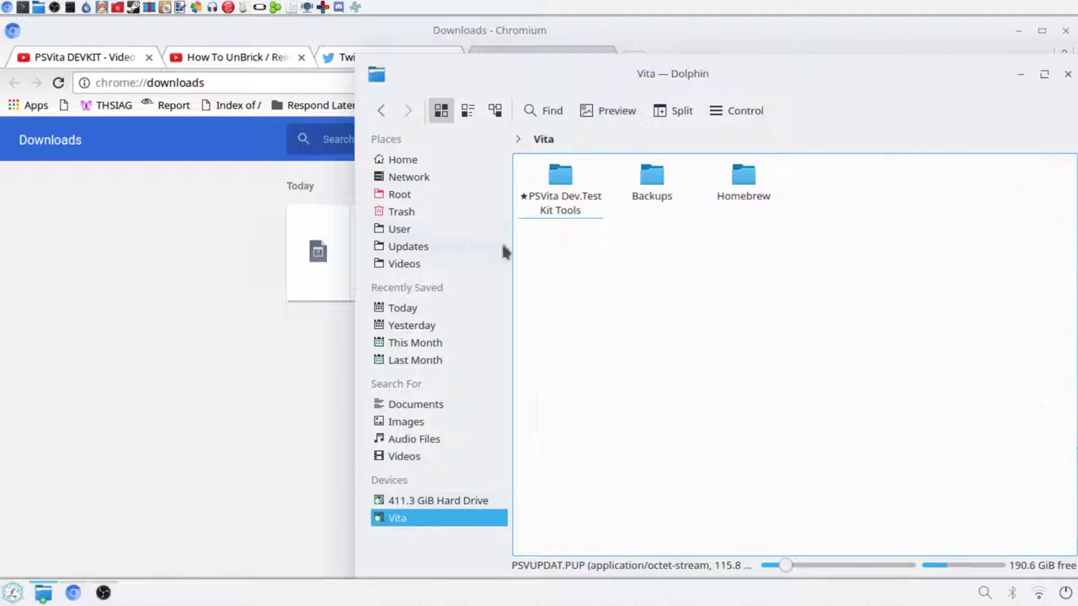
double_click(652, 187)
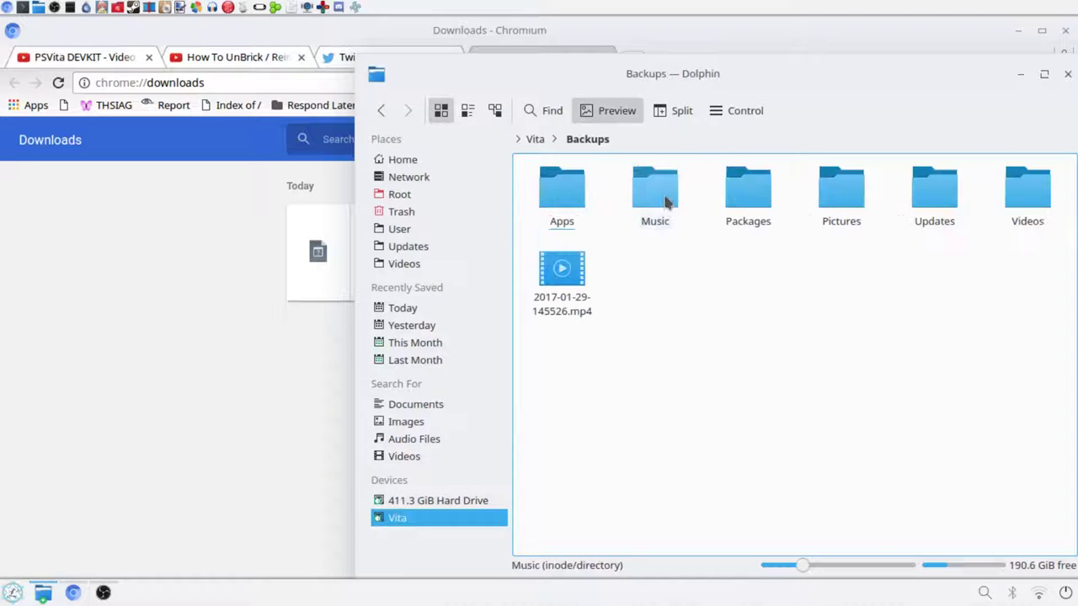
double_click(943, 215)
right_click(688, 237)
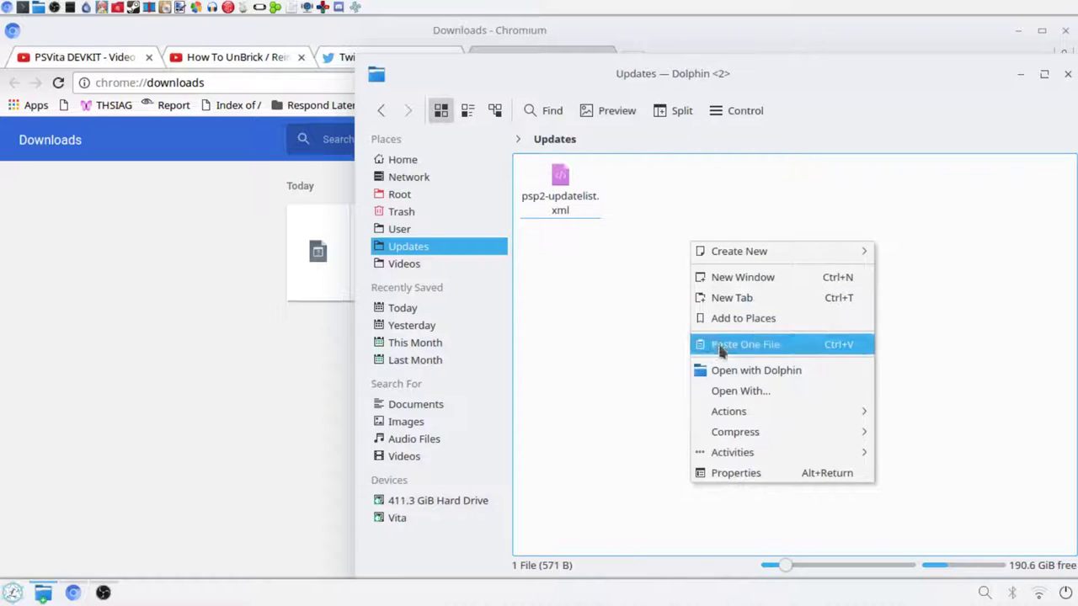
click(716, 344)
Open psp2-updatelist.xml in Kate, change the version label to 3.18, and save and close the file
right_click(559, 208)
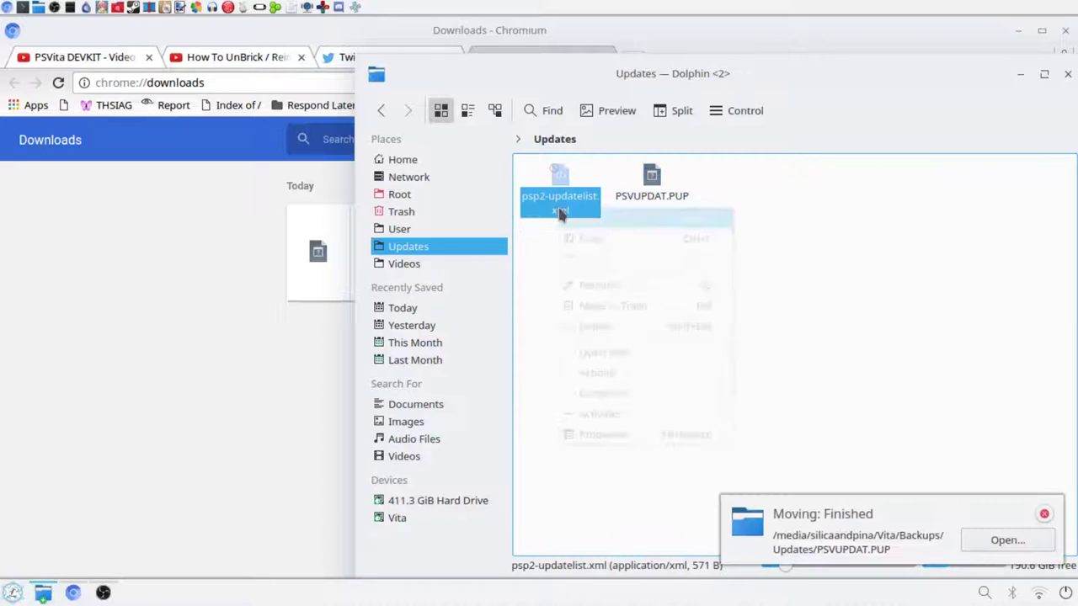
mouse_move(619, 358)
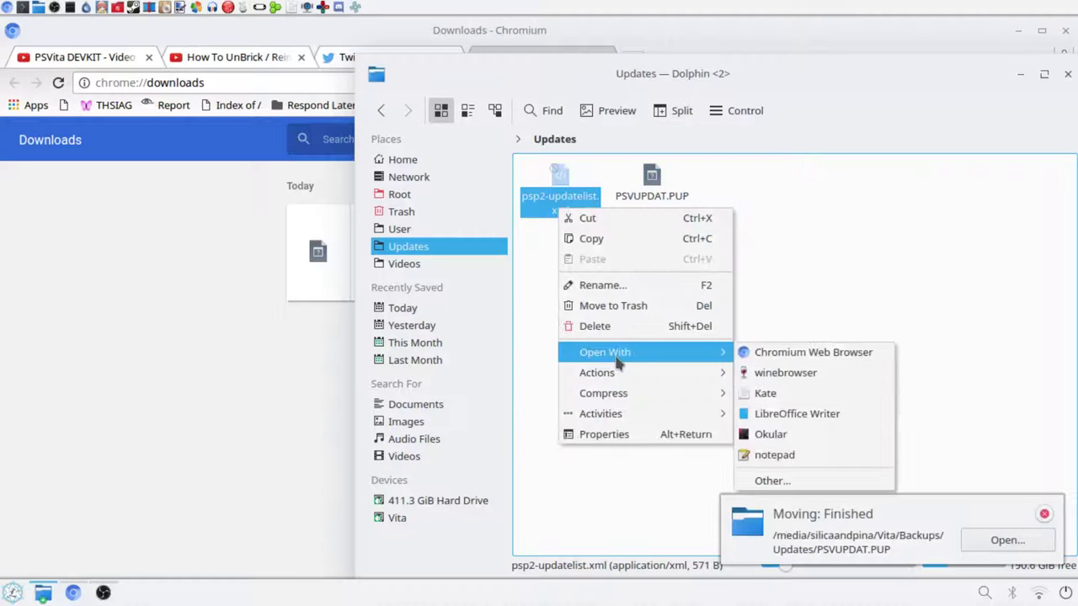
click(768, 393)
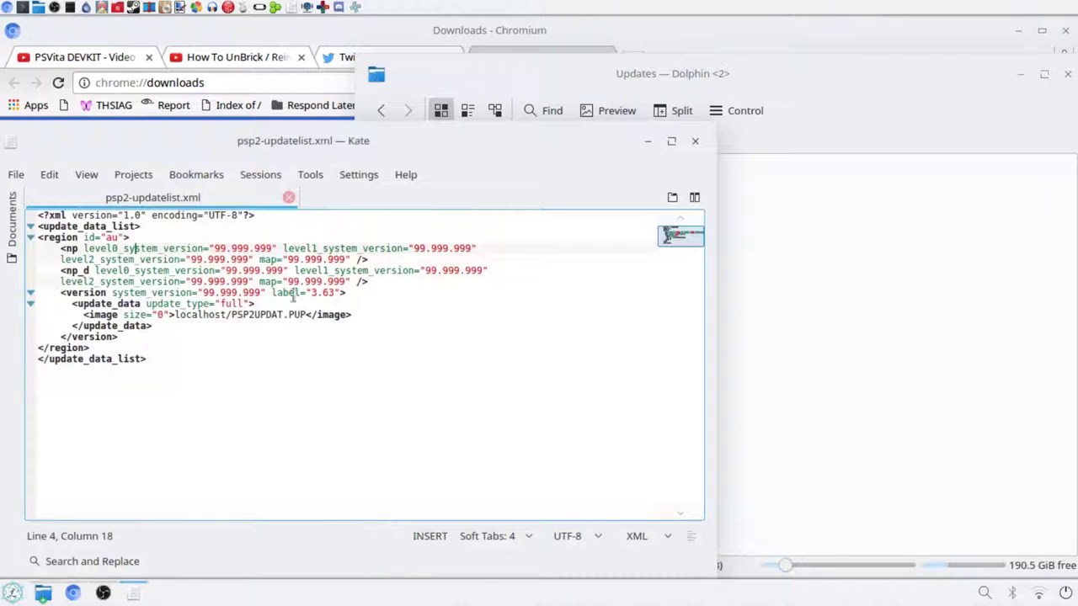
click(312, 293)
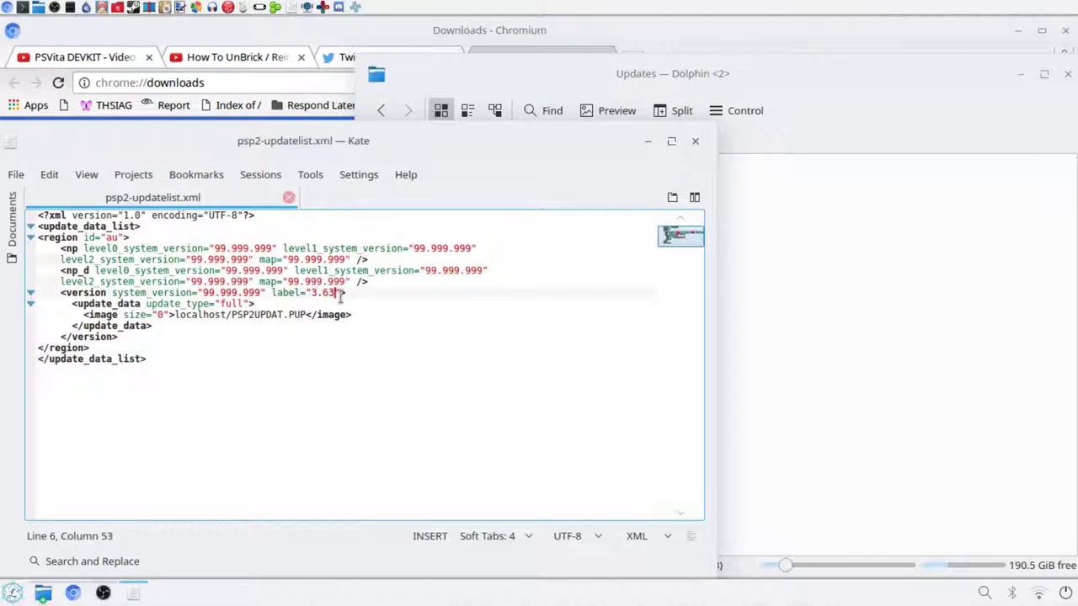
key(BackSpace)
key(BackSpace)
text(17)
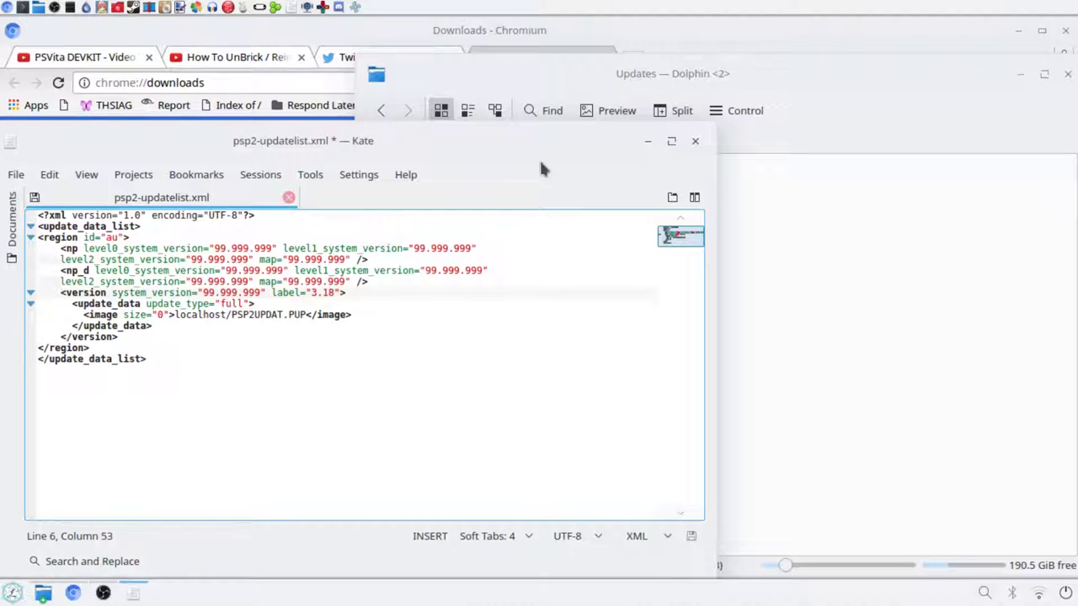
key(ctrl+s)
click(695, 141)
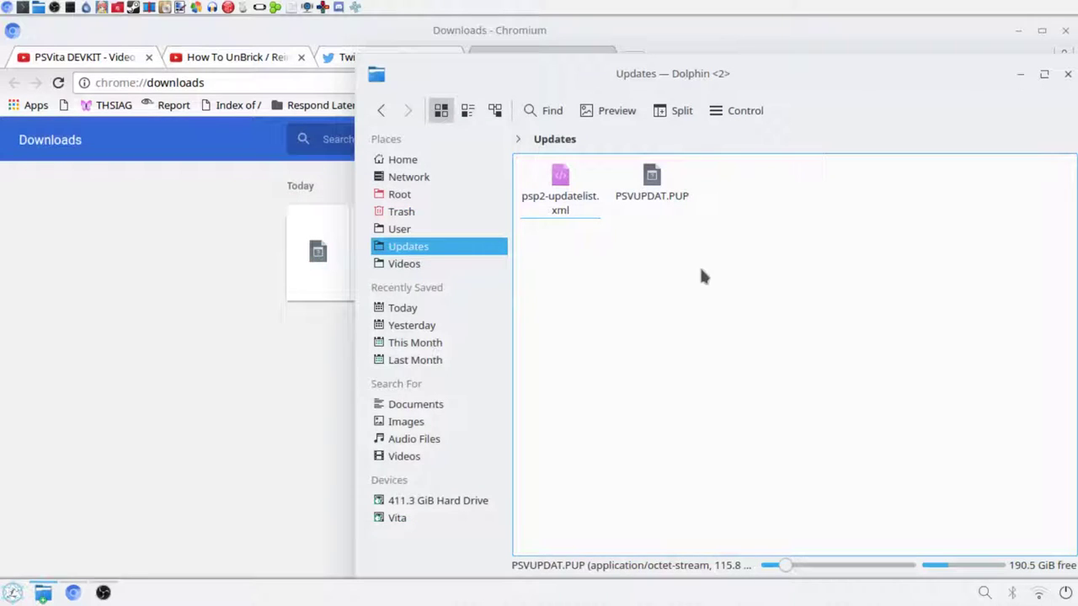
Refresh the qcma database from its entry among the system status items
mouse_move(16, 324)
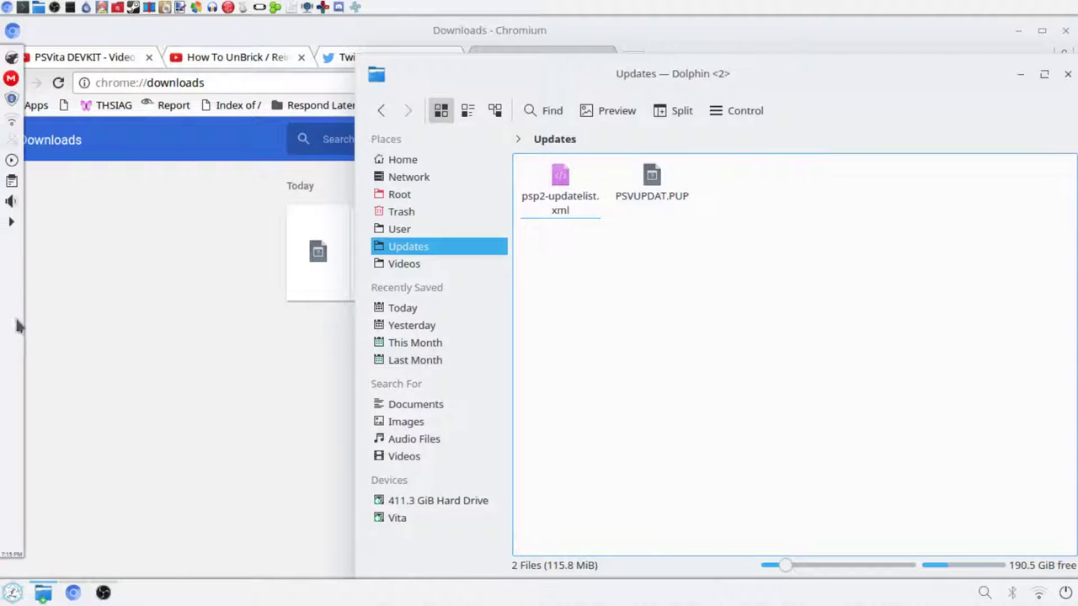
click(11, 226)
right_click(79, 180)
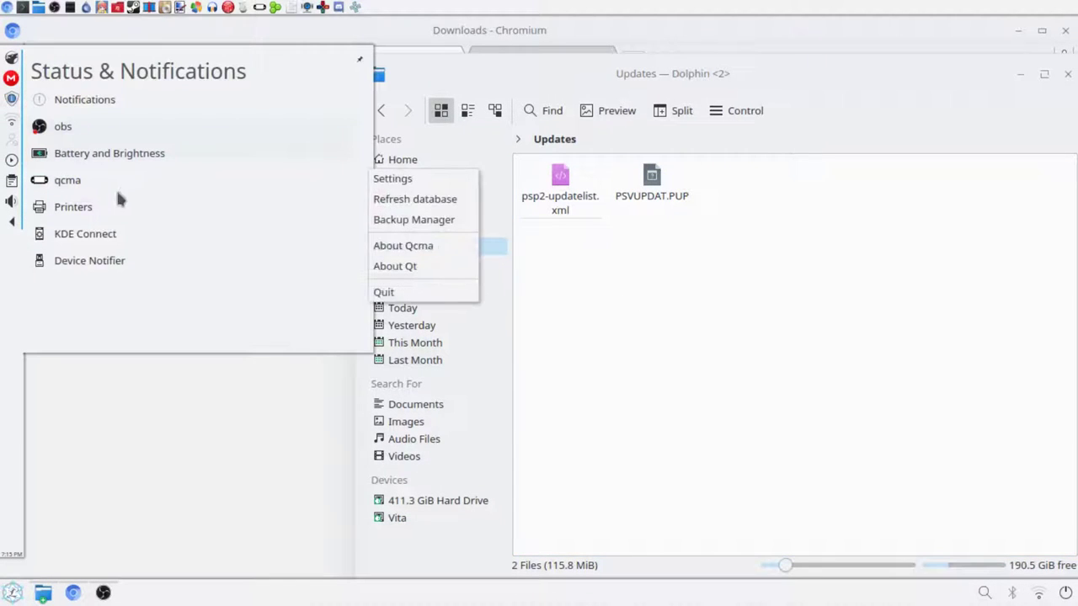
click(421, 200)
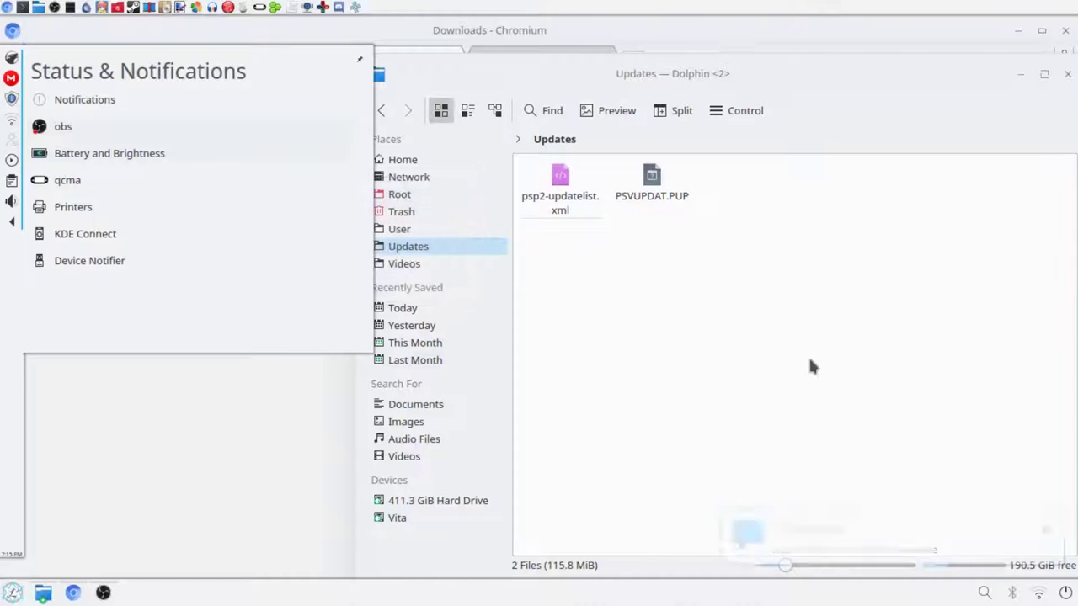
click(697, 399)
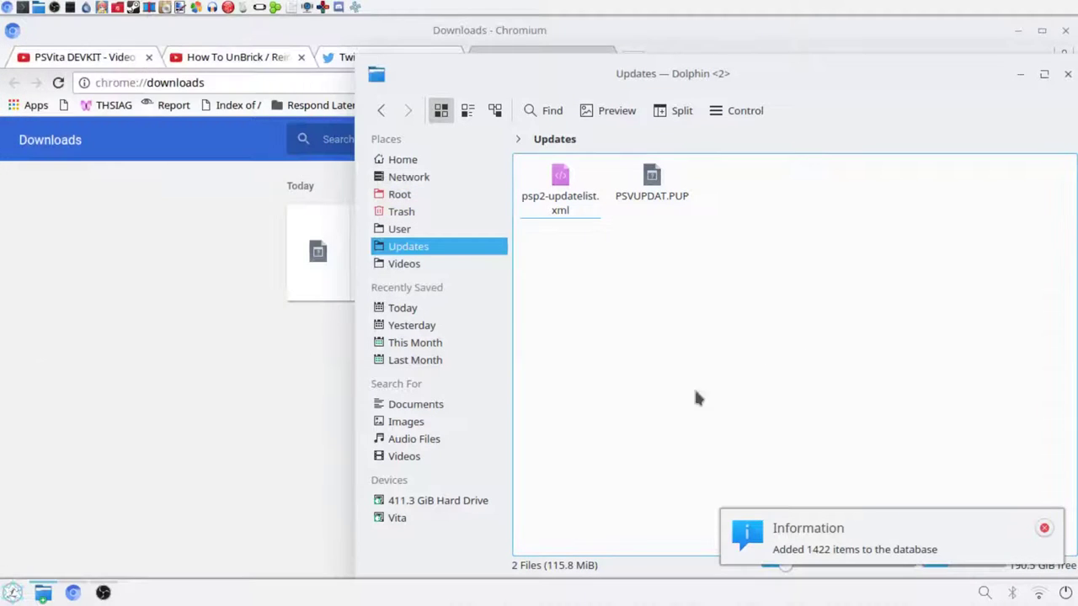
Rename PSVUPDAT.PUP in the Updates folder to PSP2UPDAT.PUP
click(103, 593)
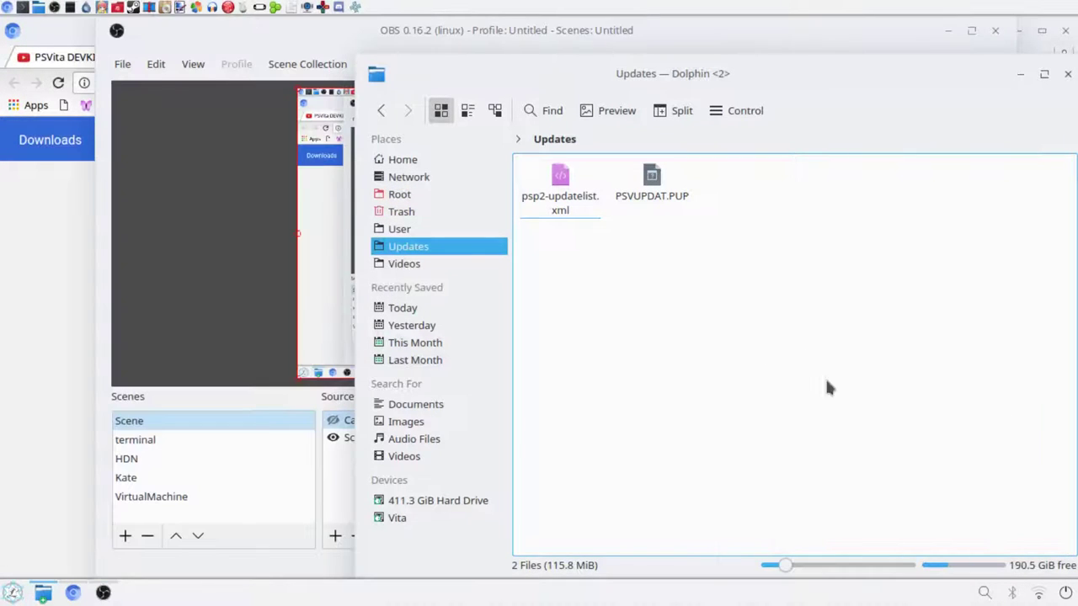
right_click(659, 205)
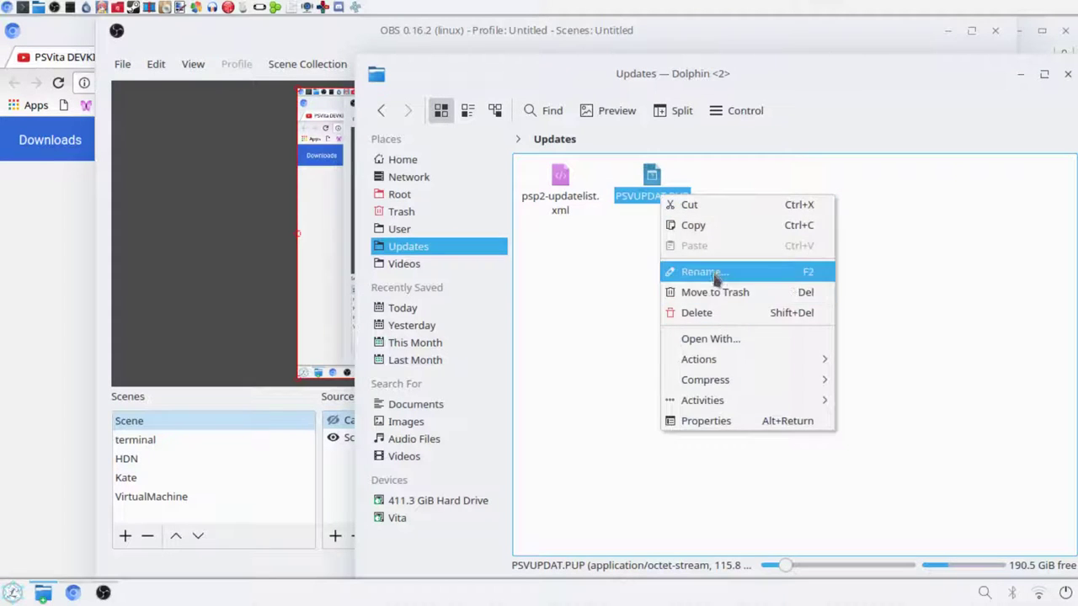
click(714, 273)
click(632, 195)
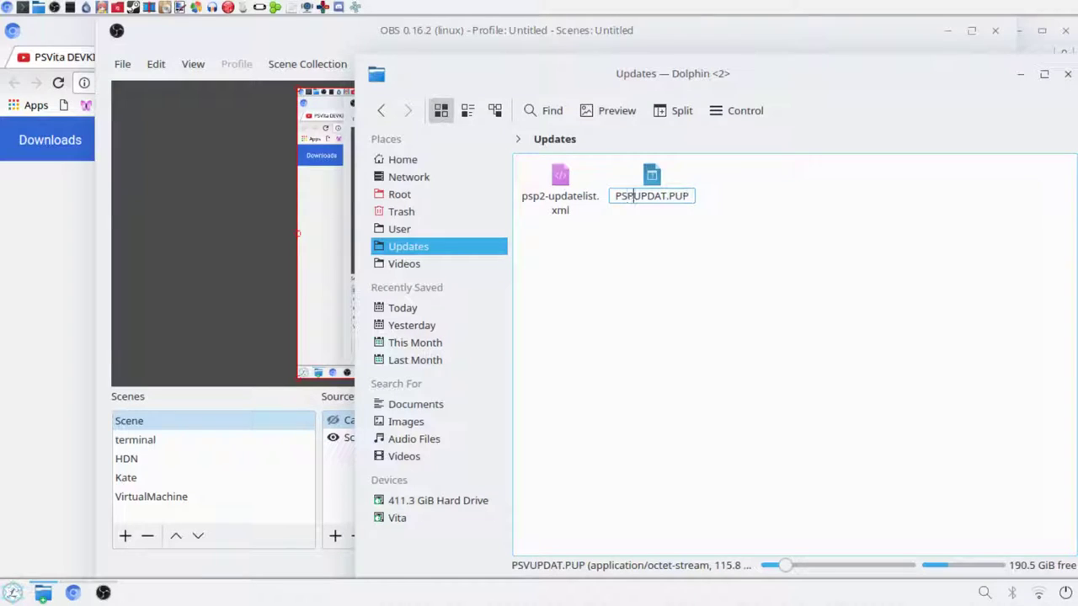
key(Return)
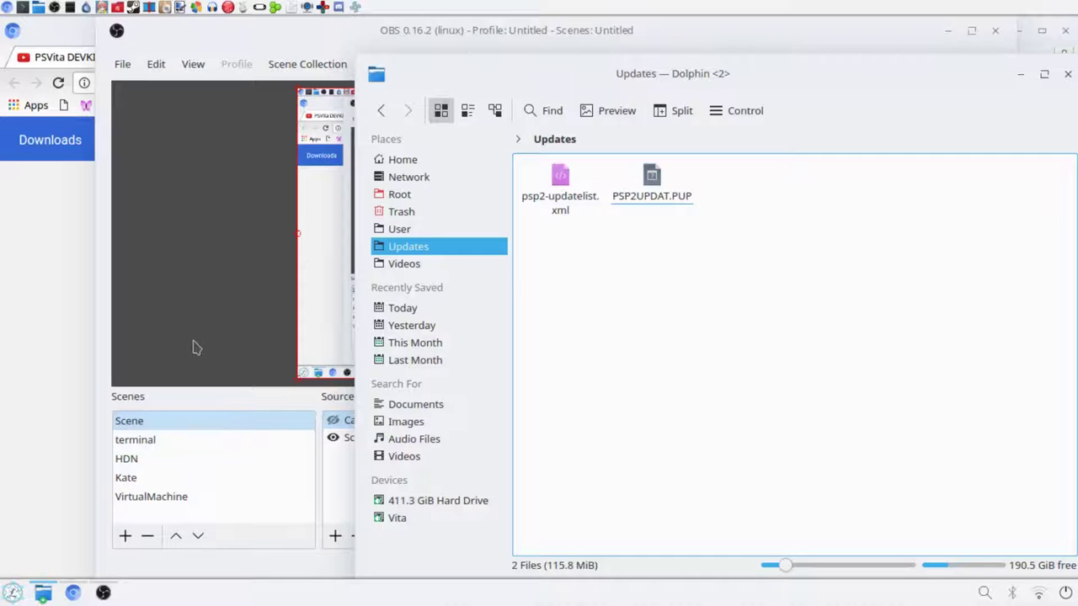
click(214, 284)
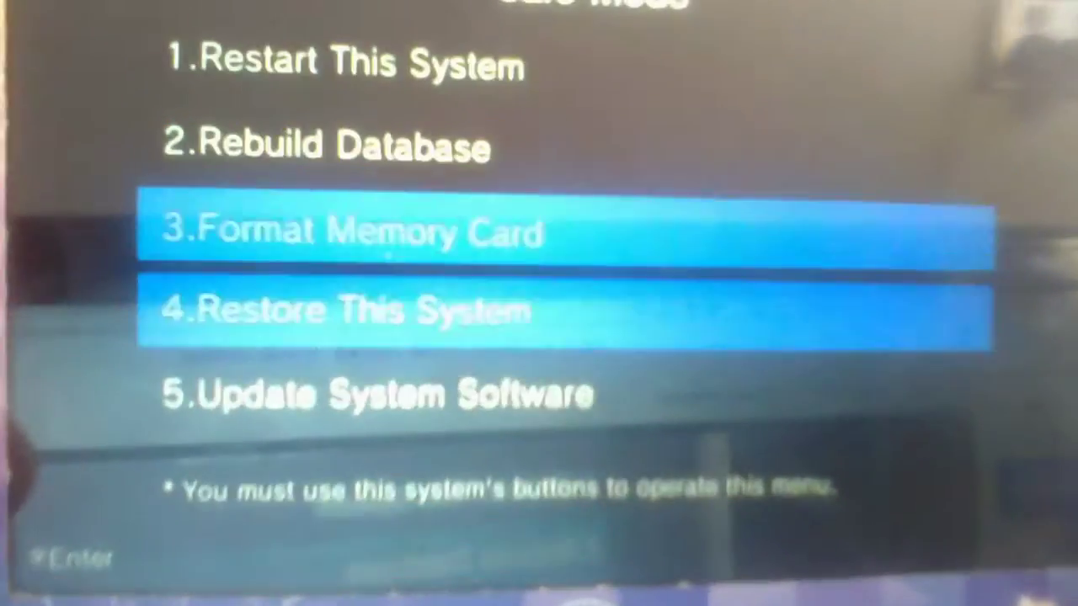
key(Return)
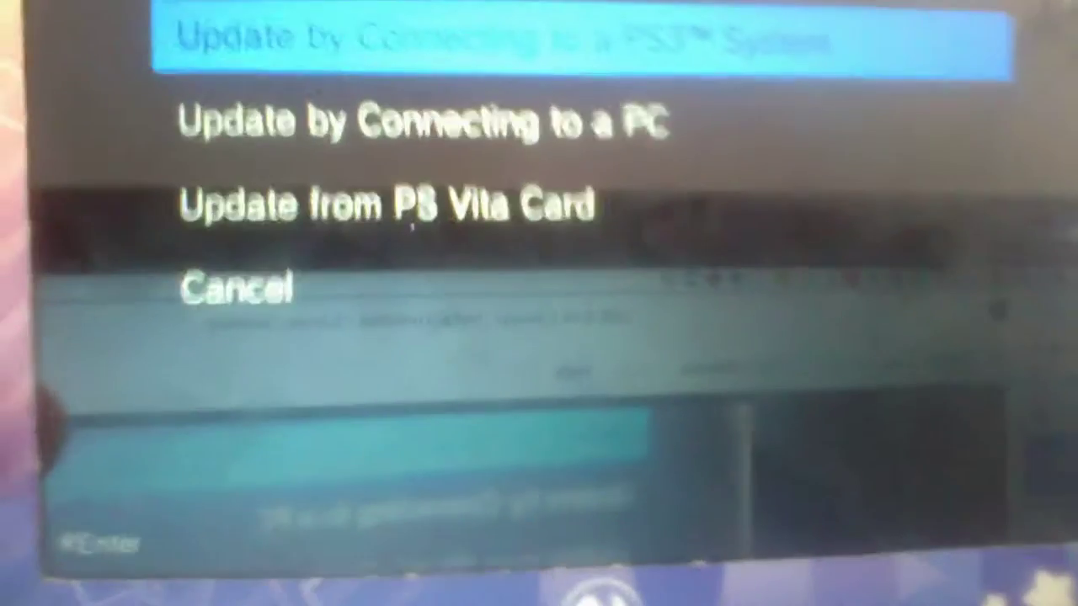